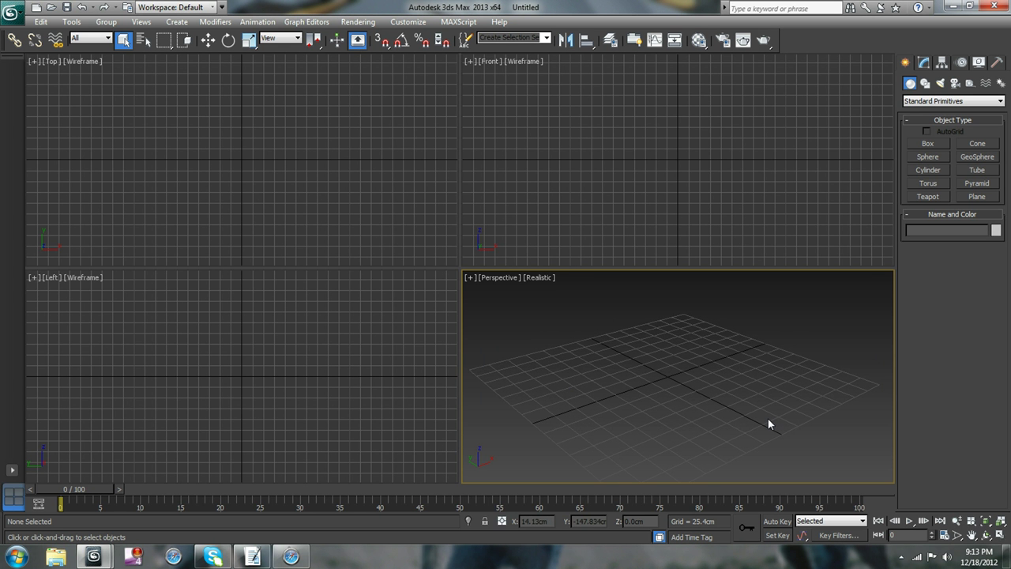
Maximize the Perspective viewport and draw a cylinder about 3.3 cm in radius and 22.7 cm high near the grid's origin
mouse_move(768, 419)
middle_down()
mouse_move(786, 416)
mouse_move(781, 427)
middle_up()
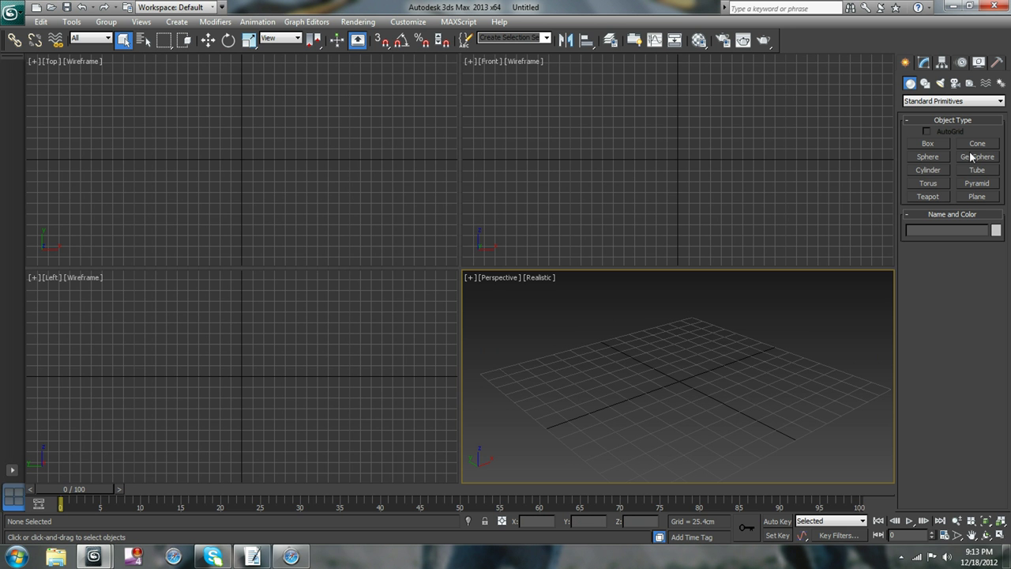
click(933, 170)
middle_drag(706, 384, 657, 395)
click(471, 277)
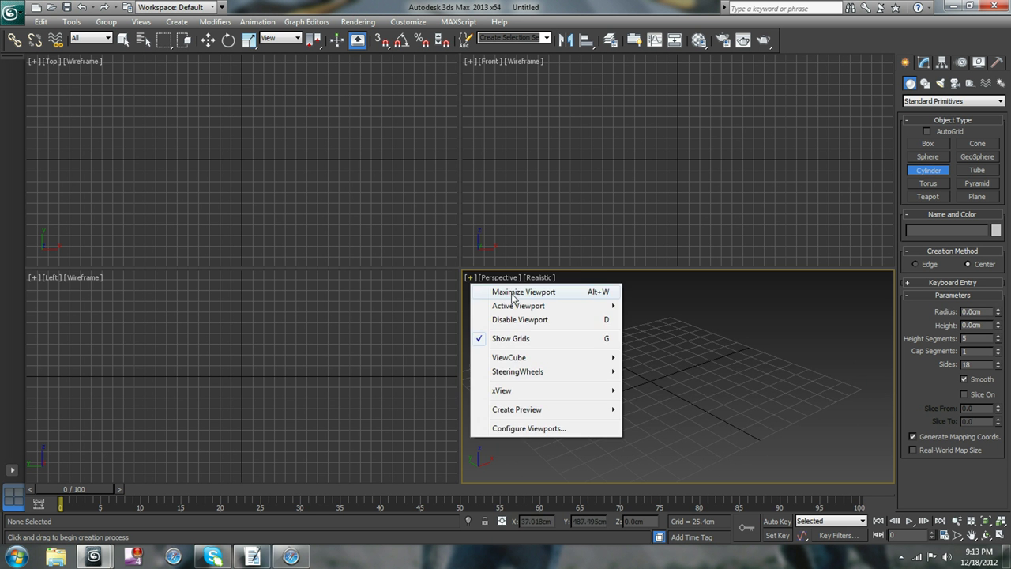
click(521, 289)
middle_drag(528, 337, 514, 383)
scroll(517, 350, up, 4)
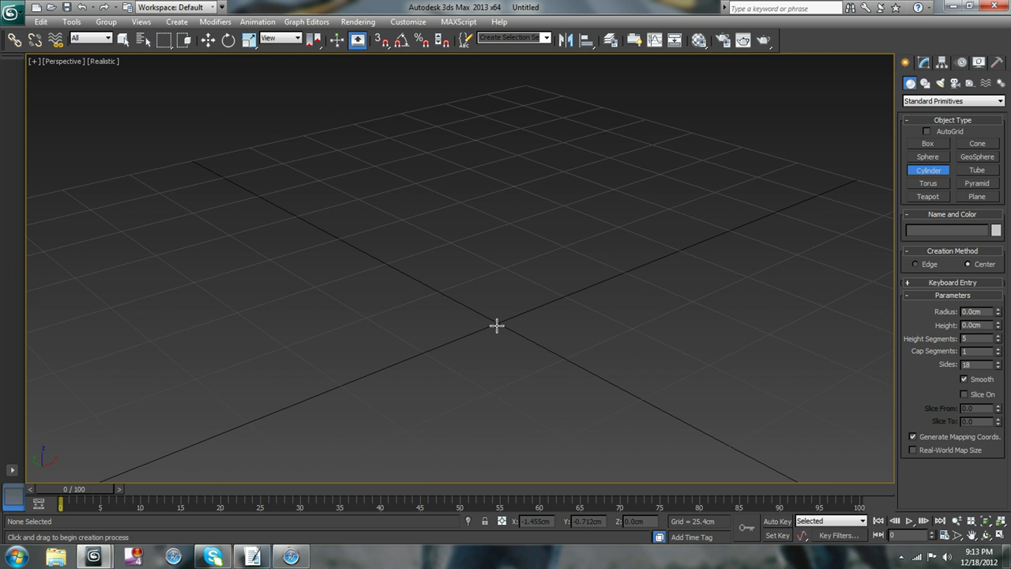
drag(497, 327, 498, 331)
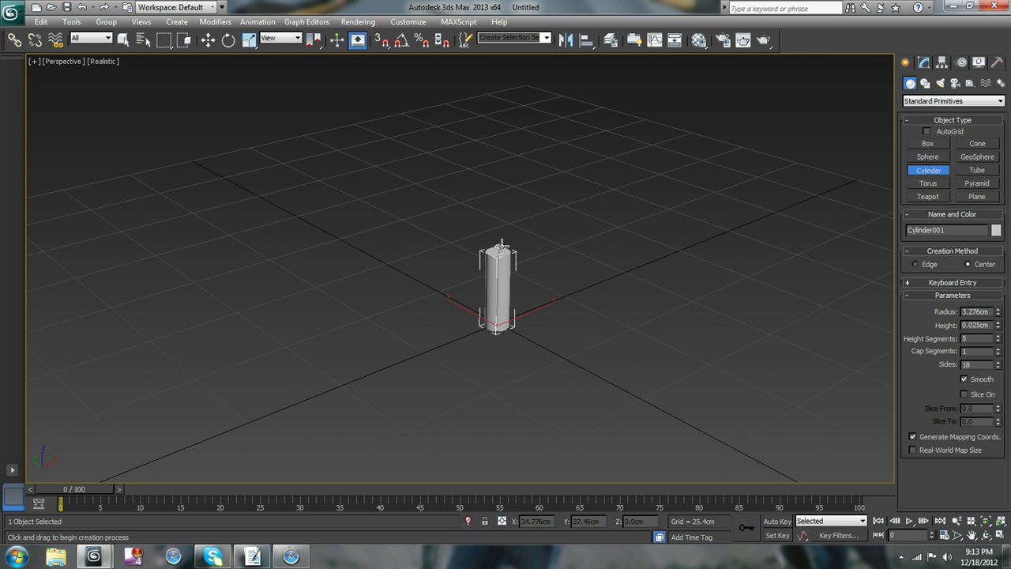
click(500, 248)
Set the viewport display to Shaded with Edged Faces
click(107, 61)
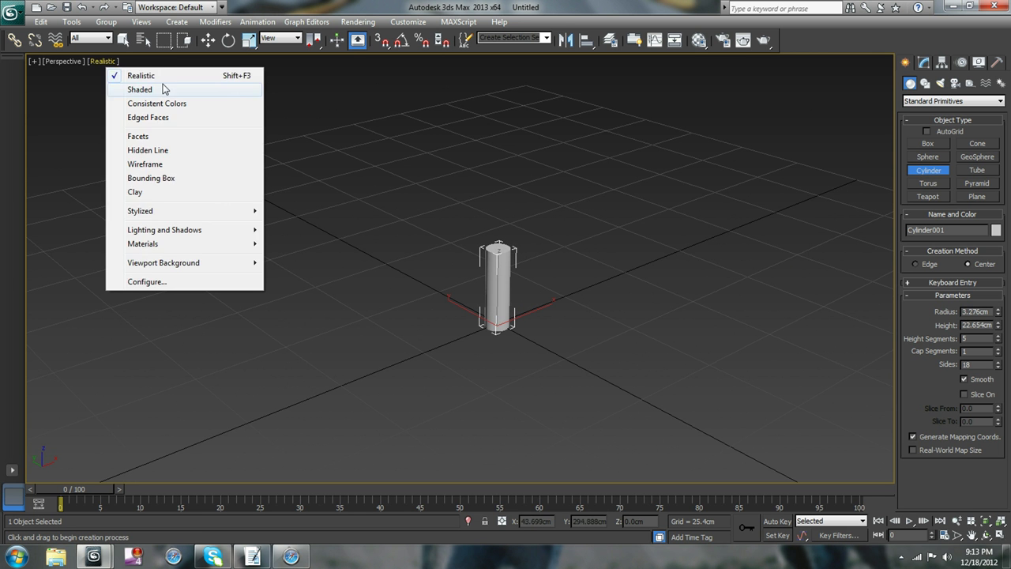
click(165, 88)
click(99, 61)
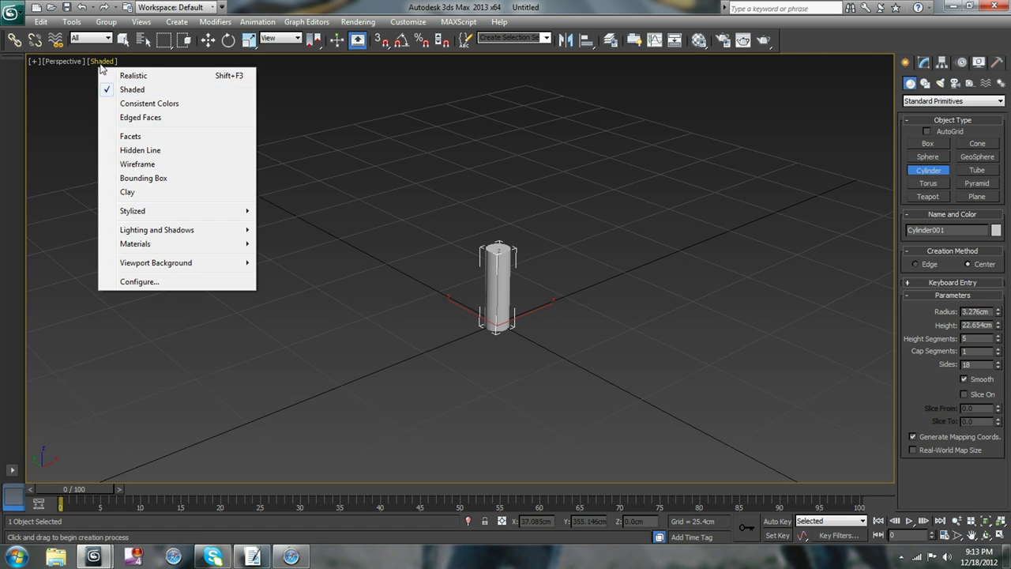
click(135, 118)
Set the cylinder's height segments to 1 and its sides to 60
middle_drag(430, 249, 430, 273)
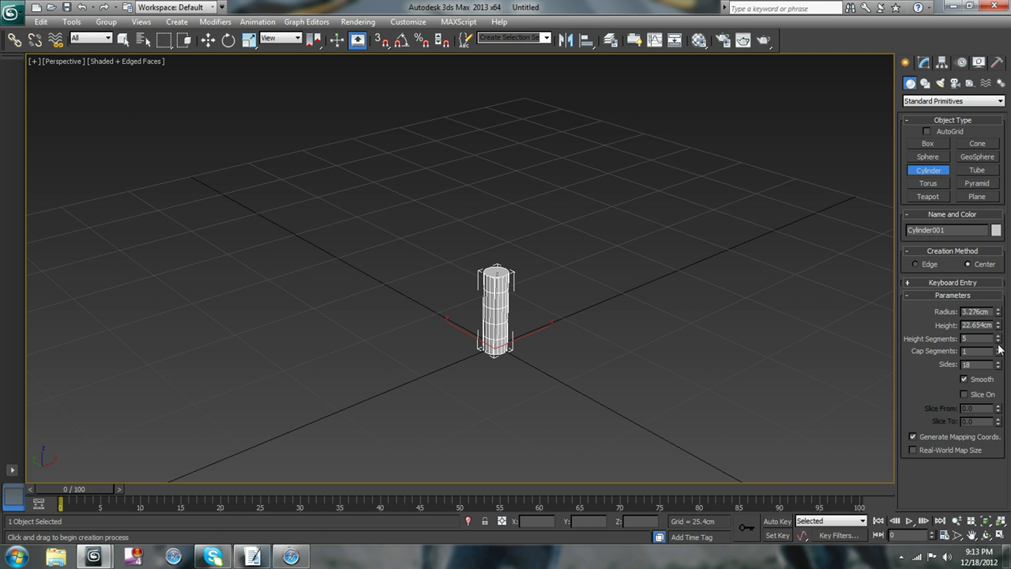
drag(998, 341, 852, 352)
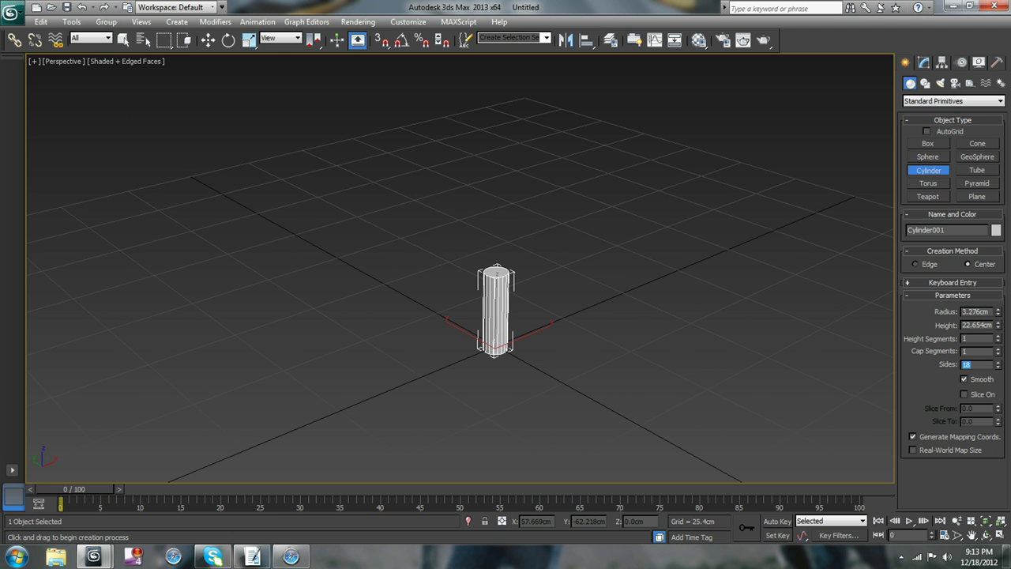
text(60)
key(Return)
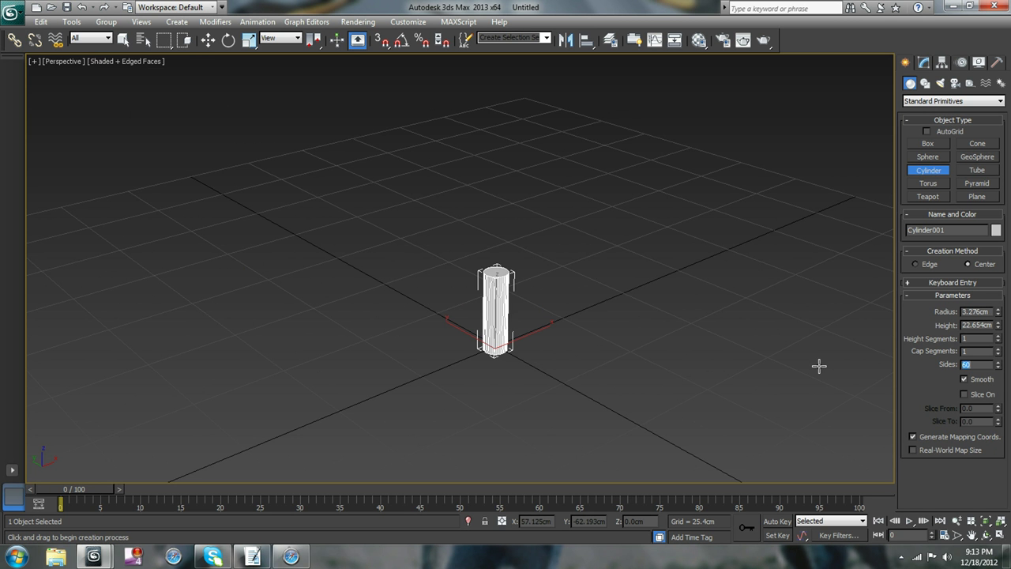
scroll(632, 360, up, 2)
middle_drag(657, 357, 543, 350)
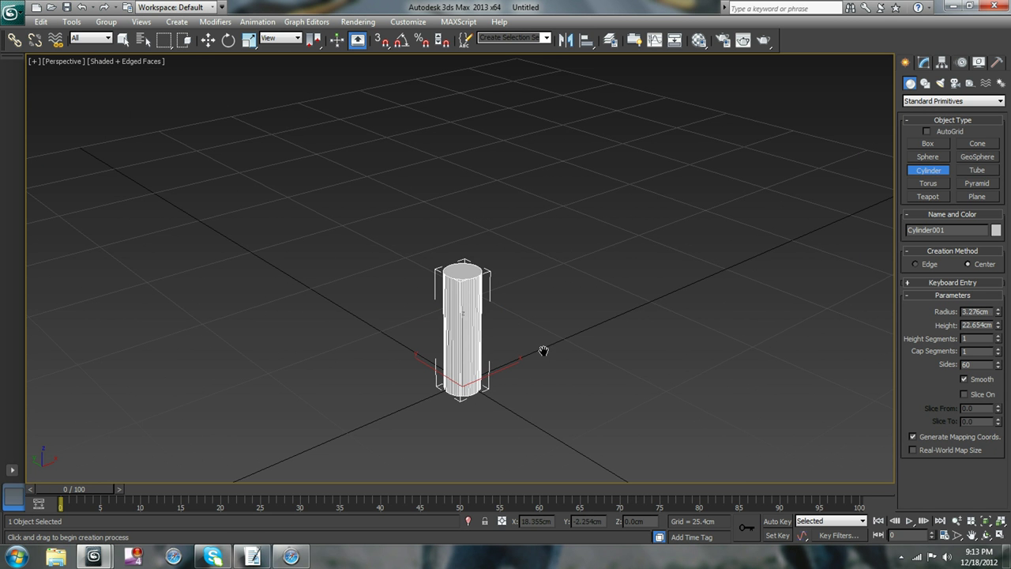
Hide the selection brackets around the cylinder
key(j)
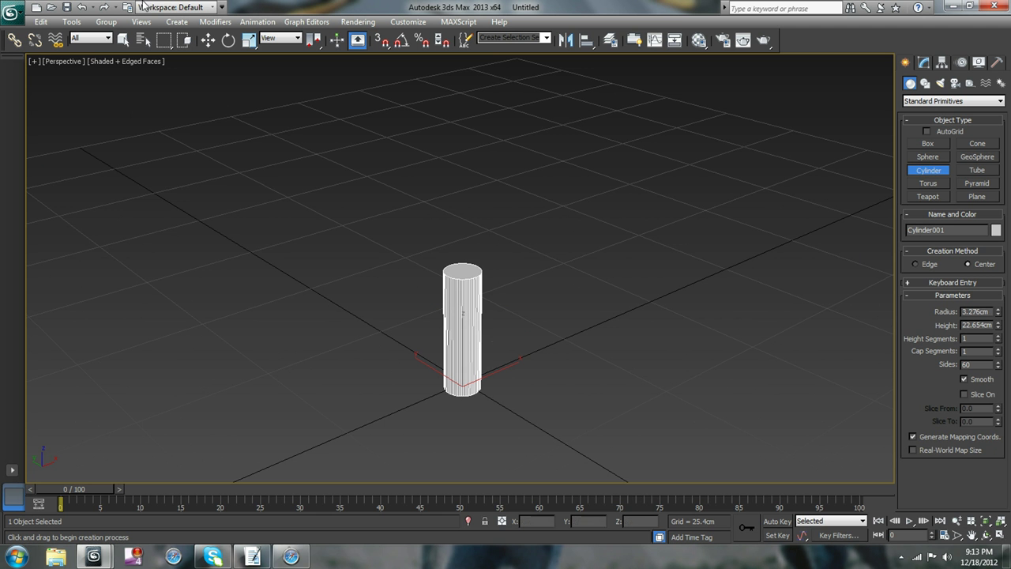
click(126, 62)
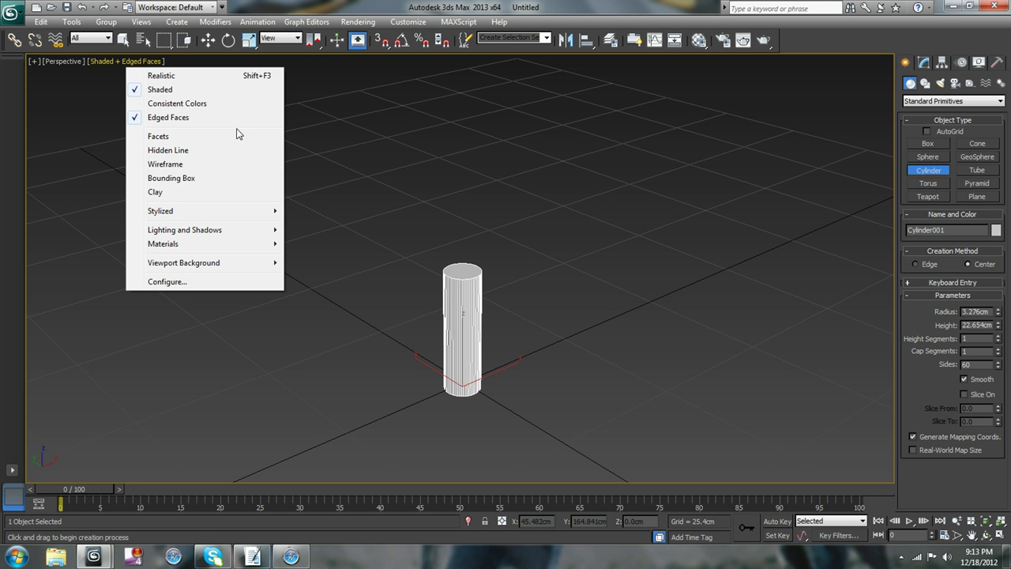
click(477, 302)
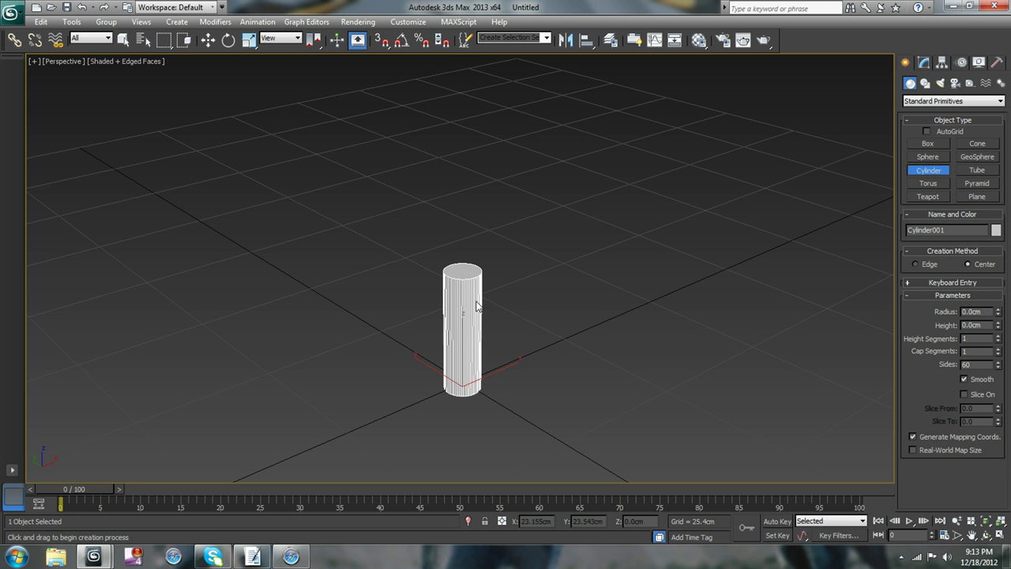
Convert the 60-sided cylinder to an Editable Poly
right_click(457, 294)
right_click(463, 361)
mouse_move(554, 472)
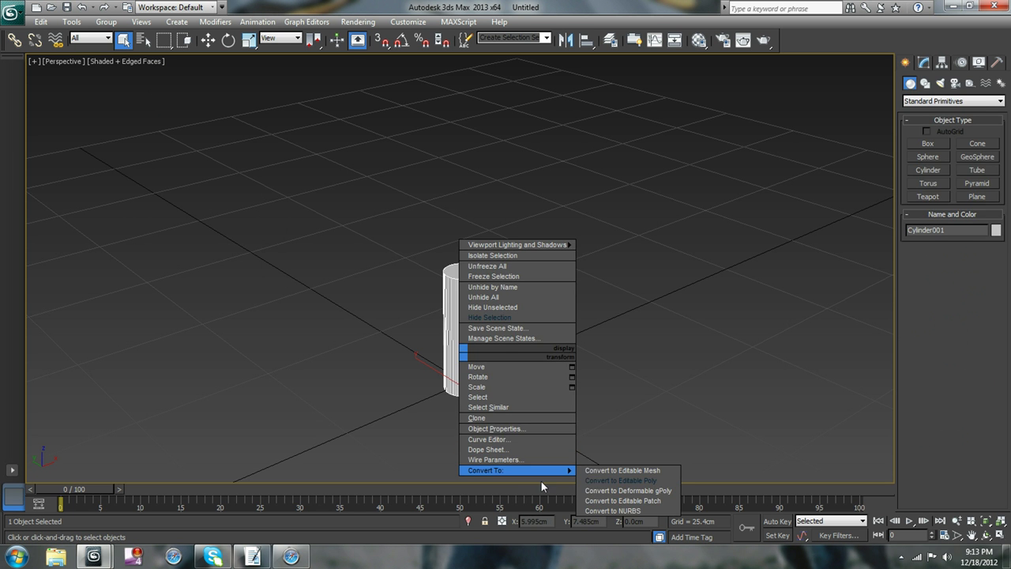
click(647, 489)
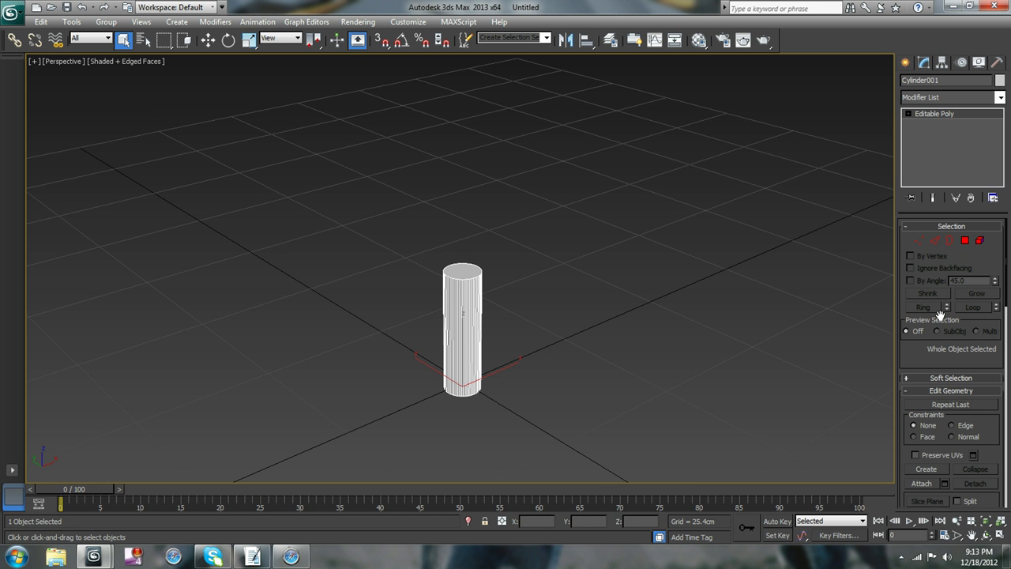
Select the cylinder's top polygon and move it along the Y axis to about 10.95 cm, slanting the cylinder
click(965, 240)
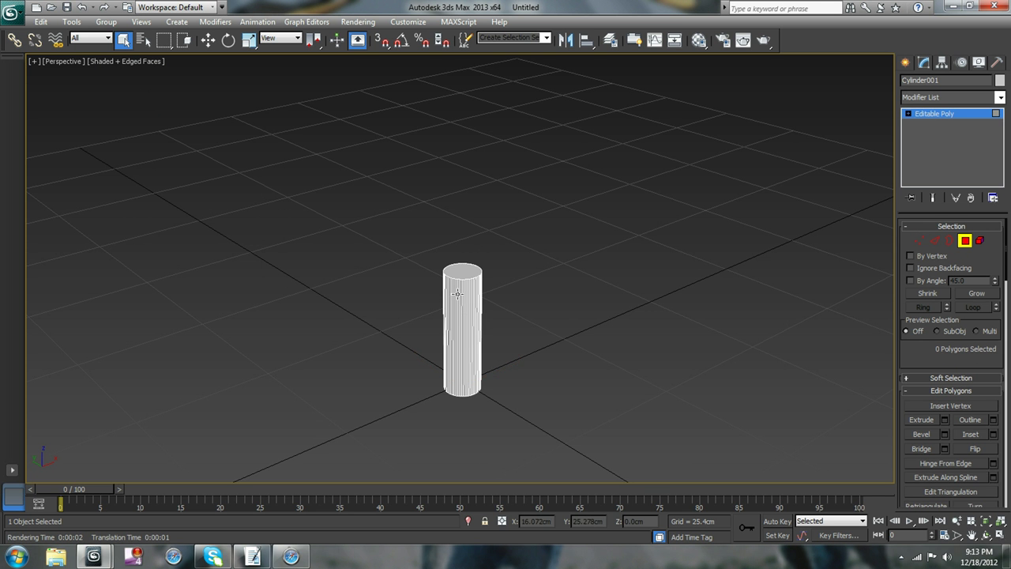
click(460, 272)
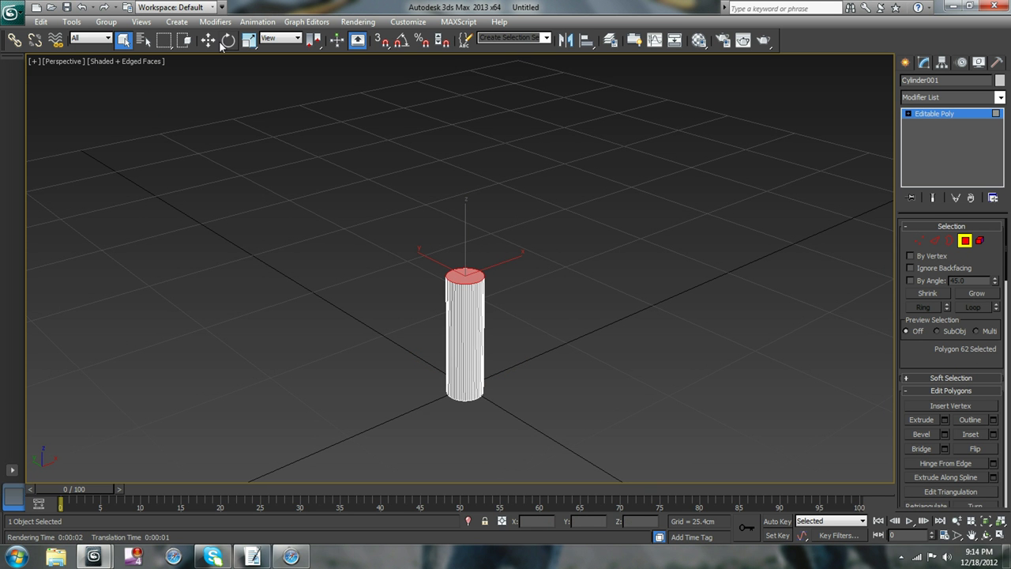
click(208, 40)
drag(431, 256, 386, 217)
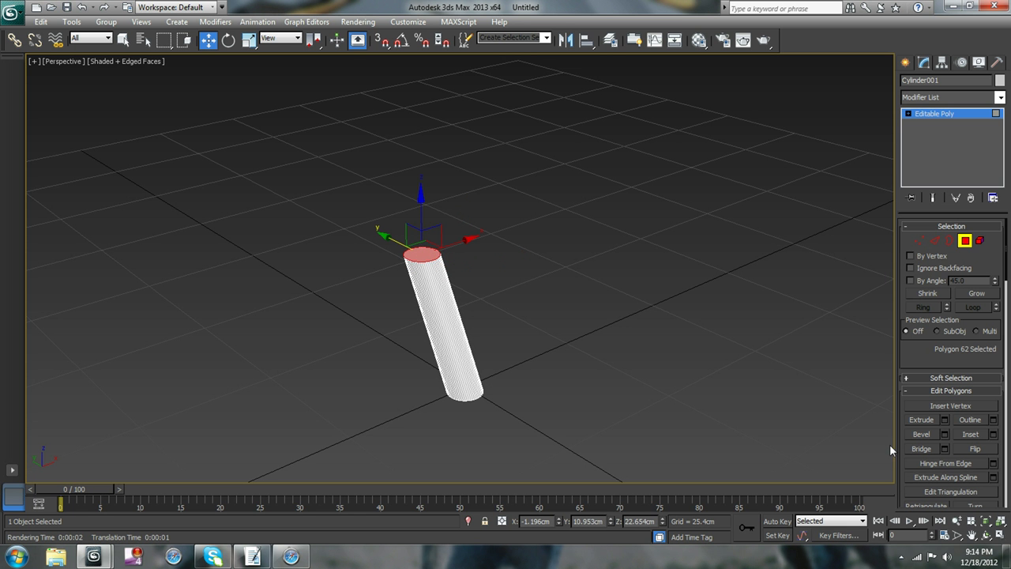
Bevel the top polygon with a 25.4 cm height and -2.54 cm outline, and move the tip back along Y to about 1.53 cm
click(946, 432)
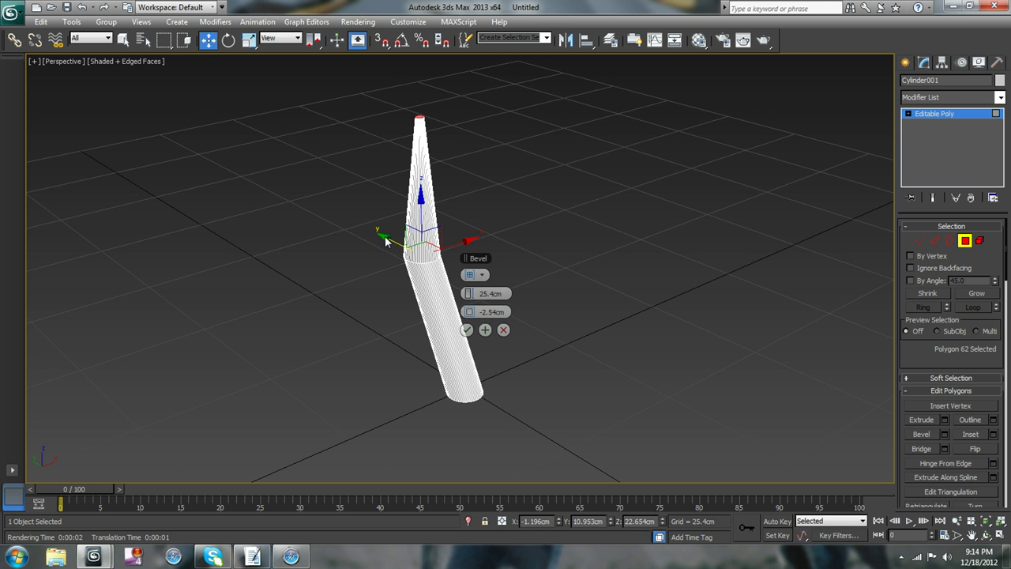
click(467, 330)
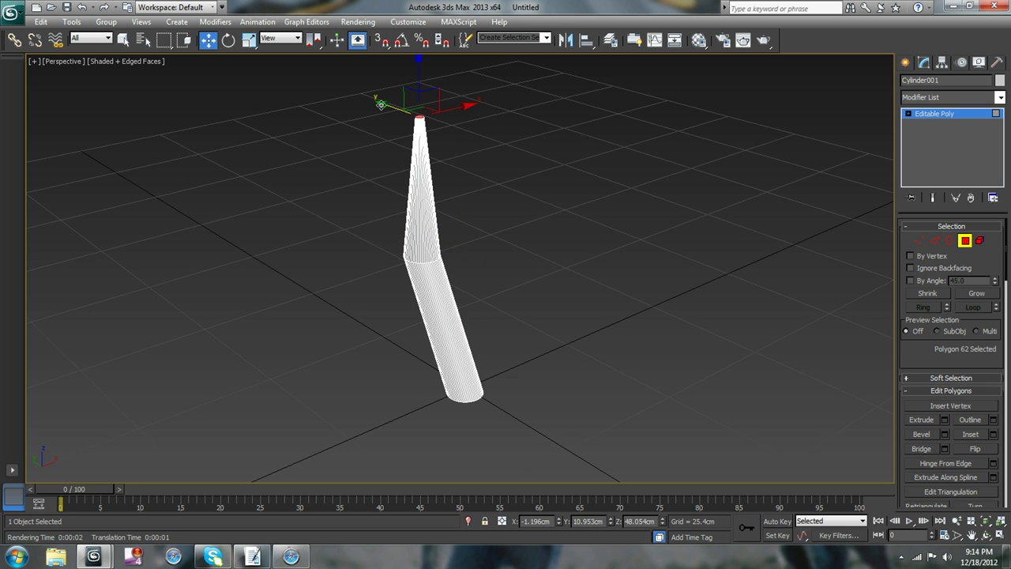
drag(381, 105, 419, 145)
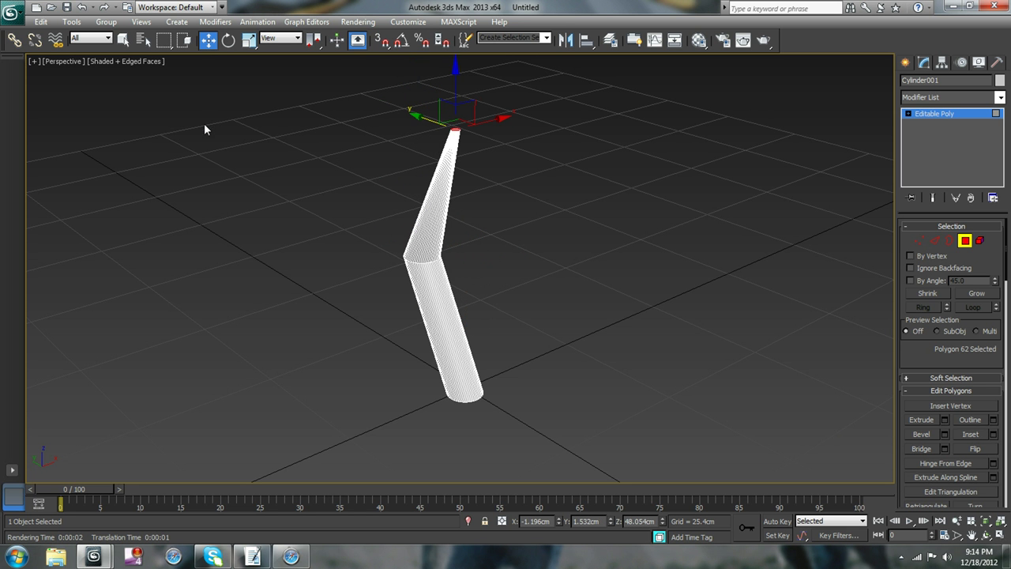
Select only the ring of edges at the bend between the lower and upper sections
click(934, 241)
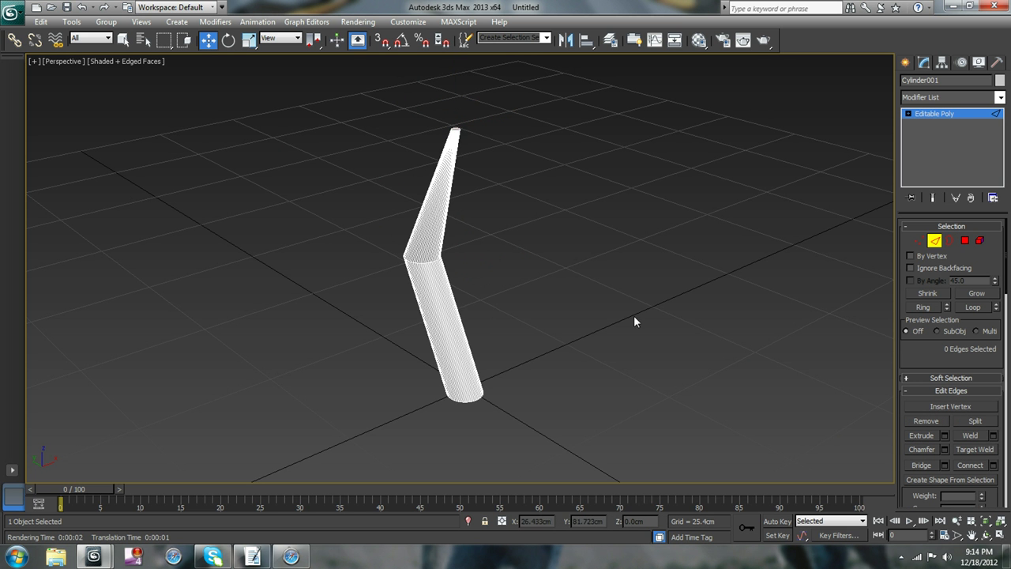
key(ctrl+a)
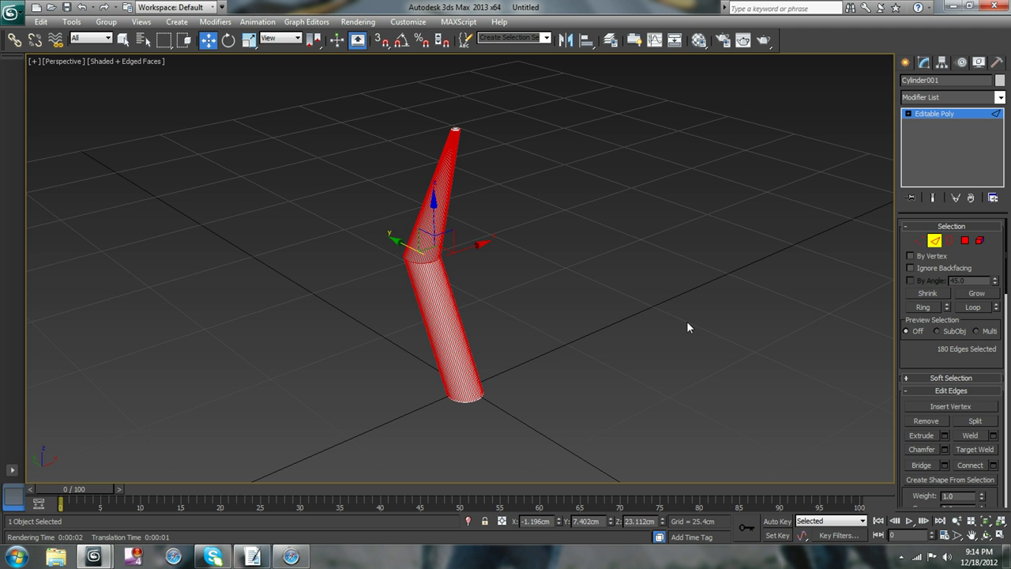
alt+drag(430, 337, 406, 328)
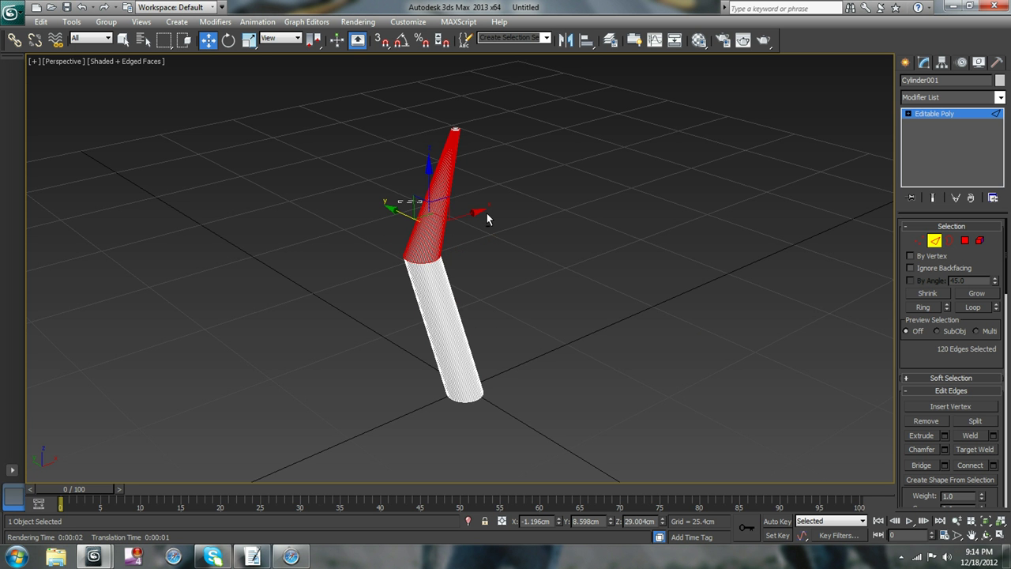
alt+drag(399, 200, 487, 214)
alt+middle_drag(548, 313, 587, 300)
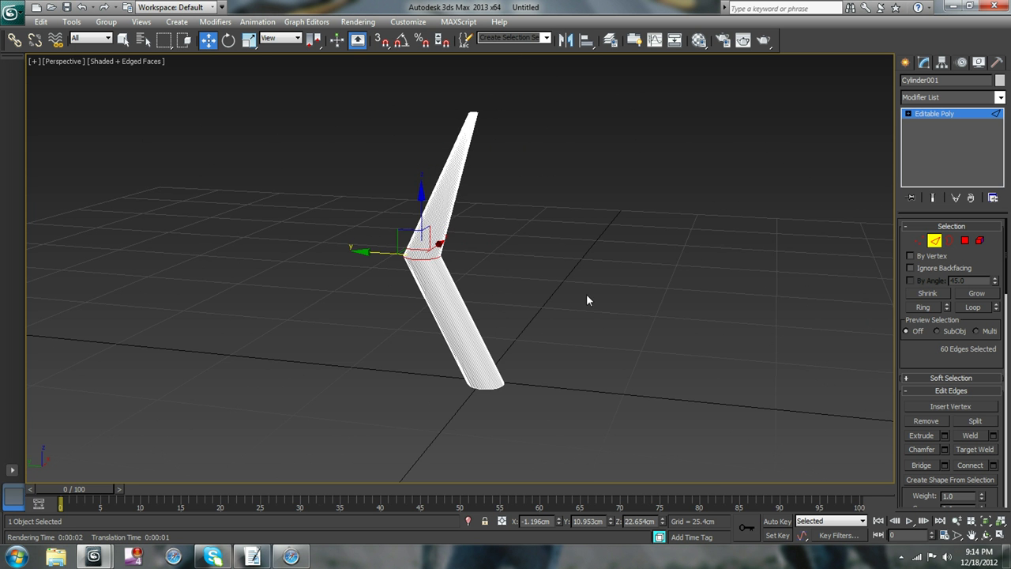
Try chamfering the edge ring at the bend by 38.735 cm with 16 segments
click(945, 449)
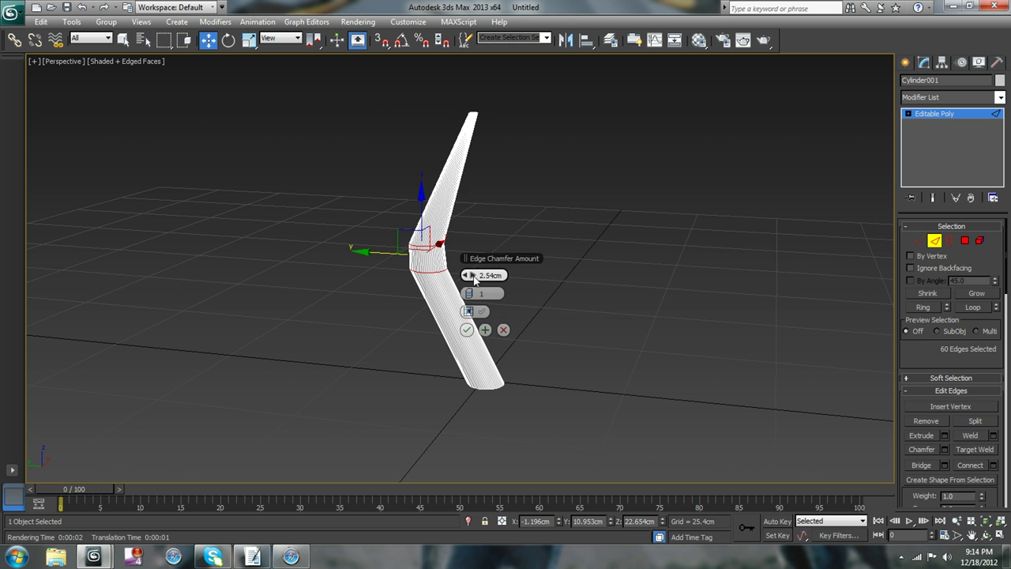
drag(486, 275, 546, 282)
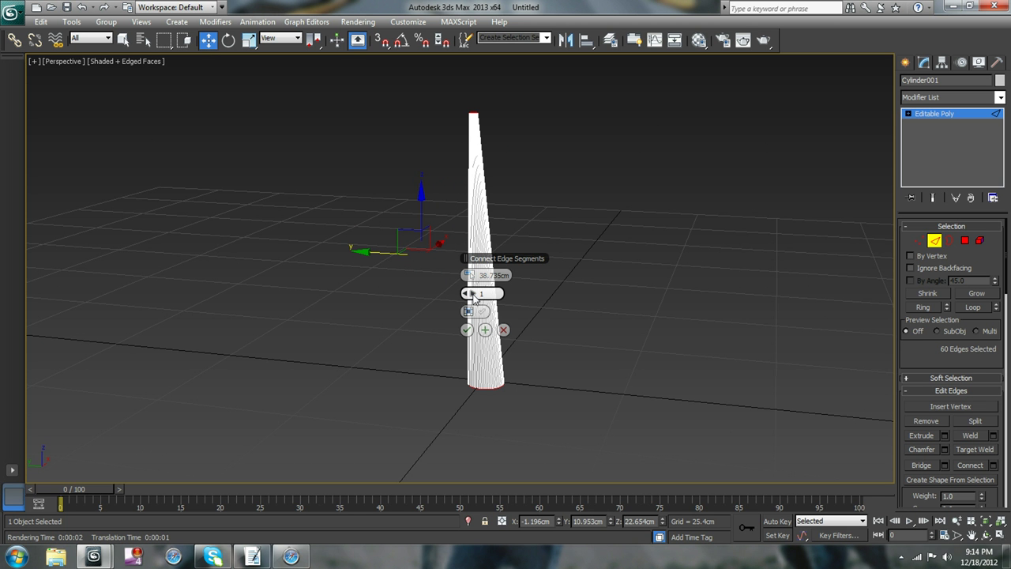
drag(473, 296, 508, 289)
alt+middle_drag(526, 343, 368, 404)
alt+middle_drag(405, 370, 327, 398)
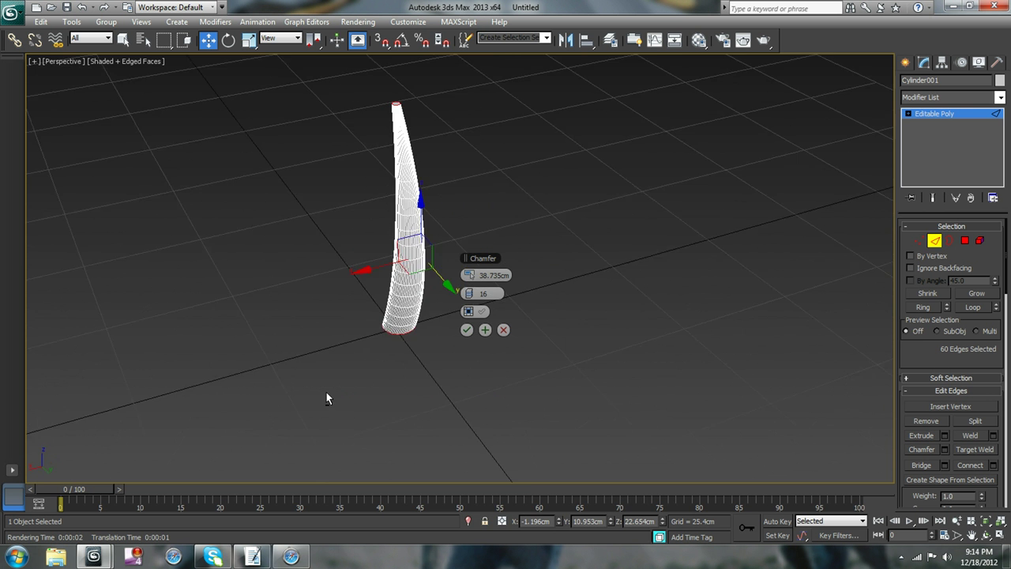
click(504, 329)
Undo the bevel, the polygon moves, the Editable Poly conversion and the change to 60 sides
alt+middle_drag(564, 332, 375, 190)
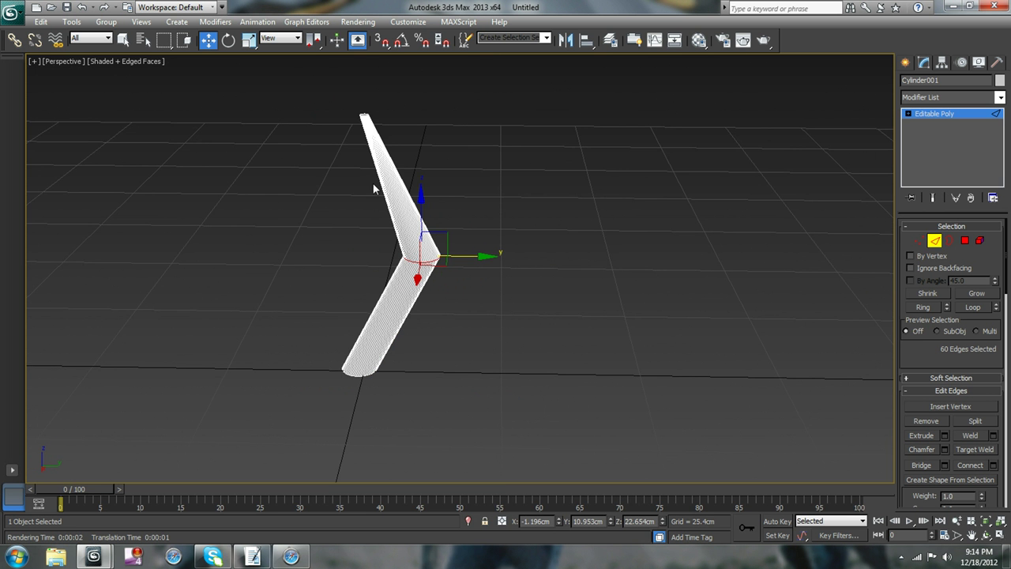
click(82, 7)
click(82, 7)
click(82, 7)
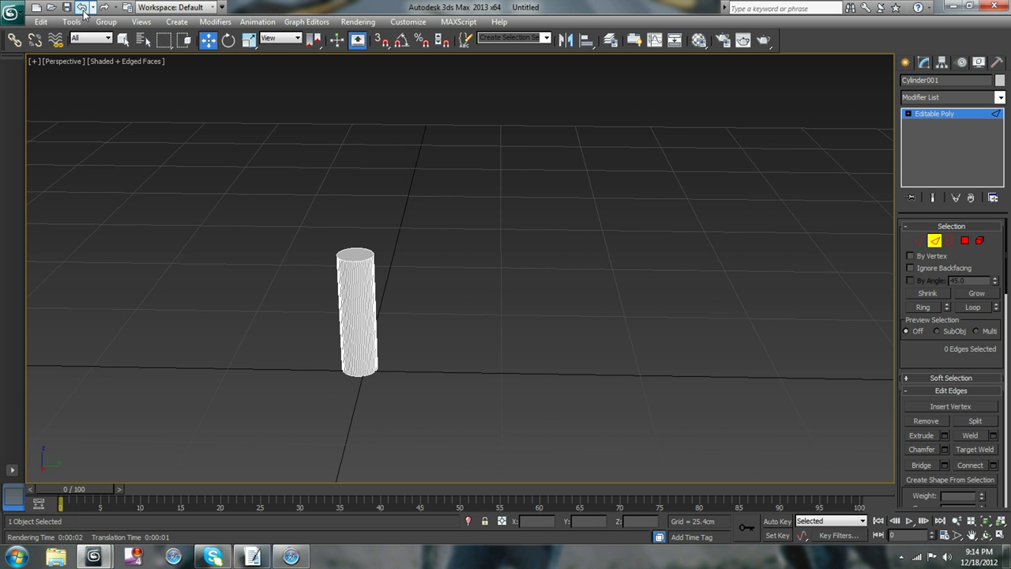
click(83, 7)
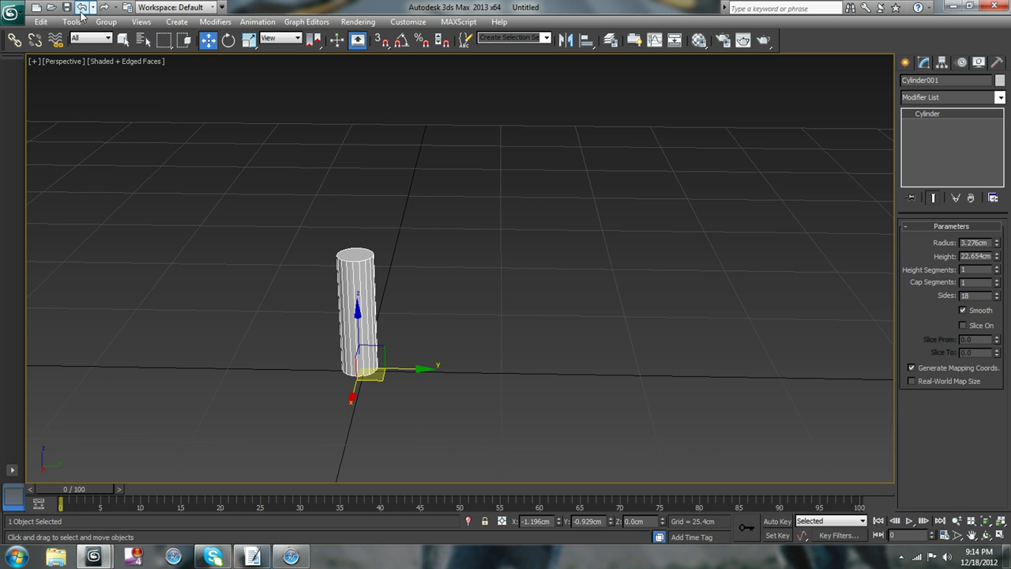
Convert the restored 18-sided cylinder to an Editable Poly
alt+middle_drag(414, 219, 484, 285)
scroll(476, 294, up, 3)
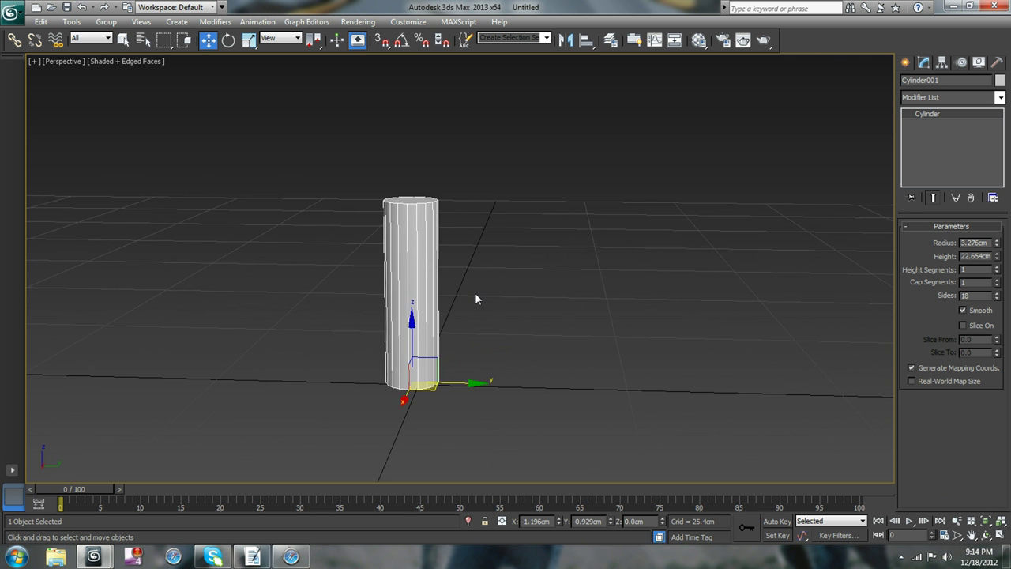
scroll(476, 298, up, 2)
right_click(384, 271)
mouse_move(435, 387)
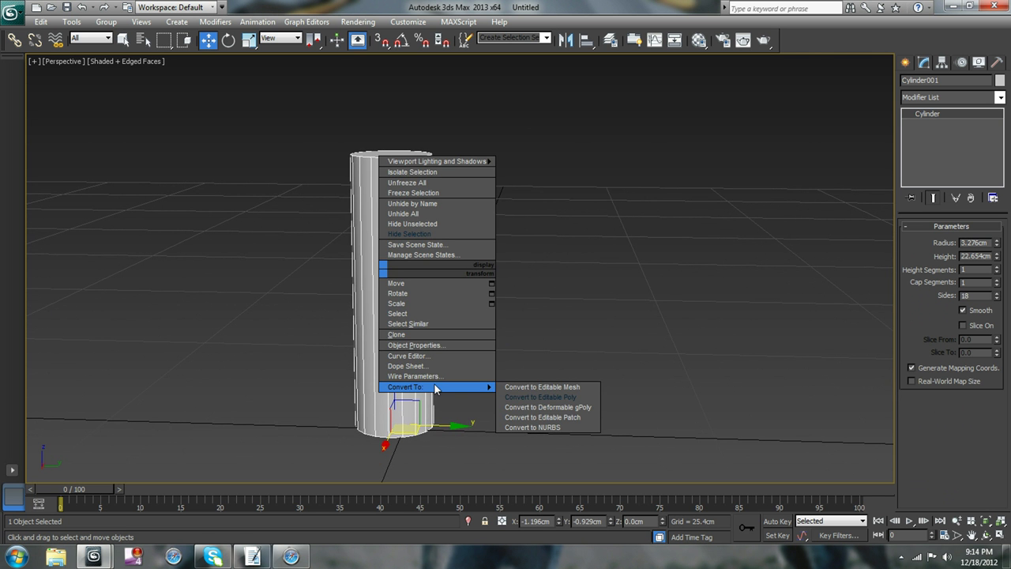
click(751, 356)
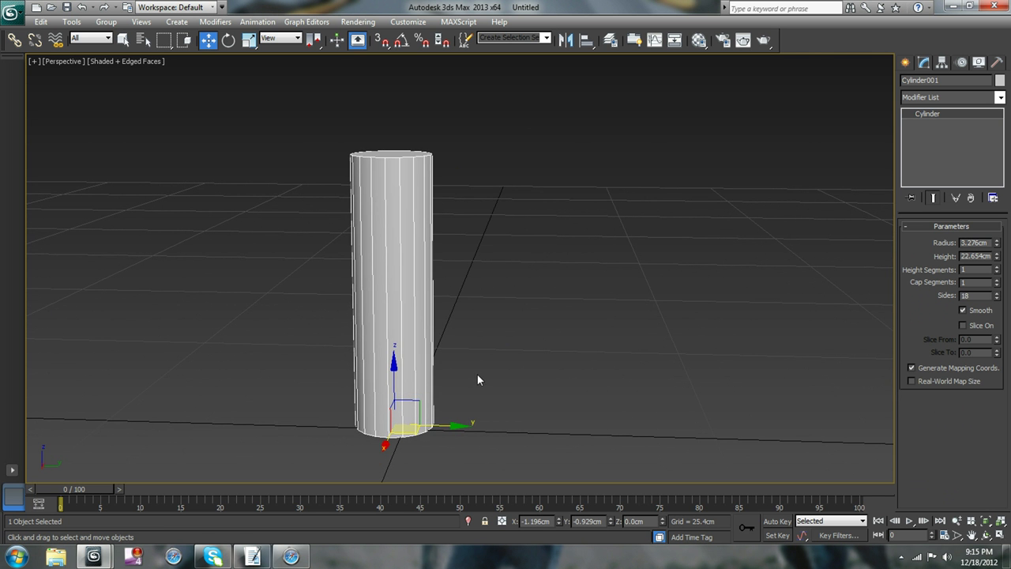
right_click(379, 309)
mouse_move(442, 434)
click(514, 444)
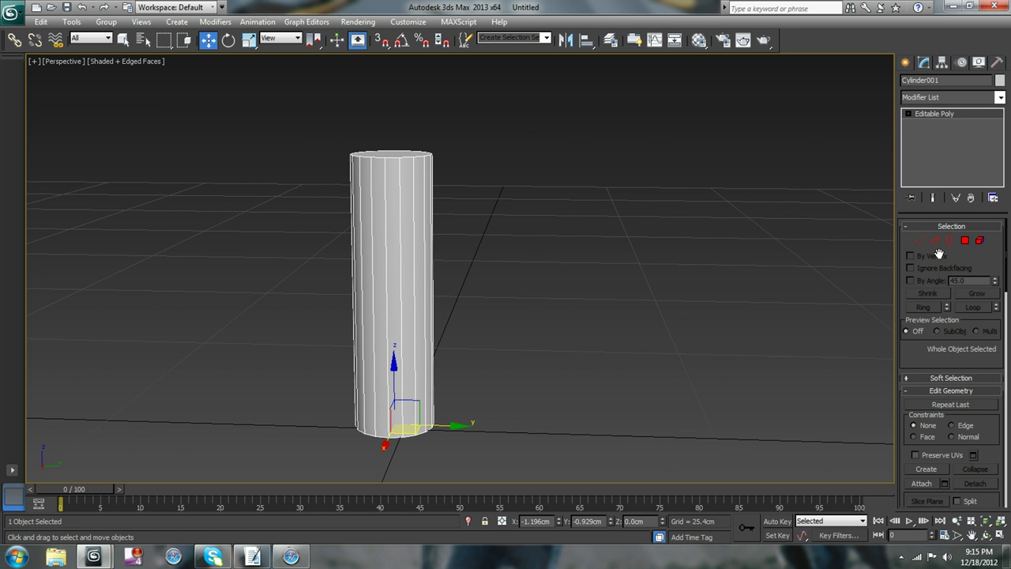
Select the ring of vertical side edges around the cylinder at edge level, and clear the selection after checking it
click(935, 241)
click(399, 261)
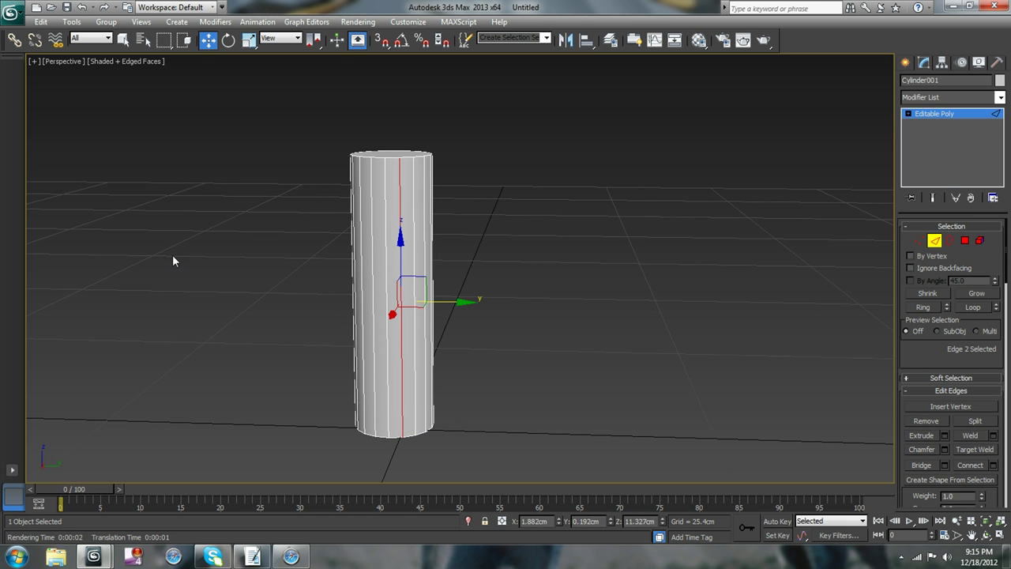
key(alt+r)
alt+middle_drag(618, 289, 501, 321)
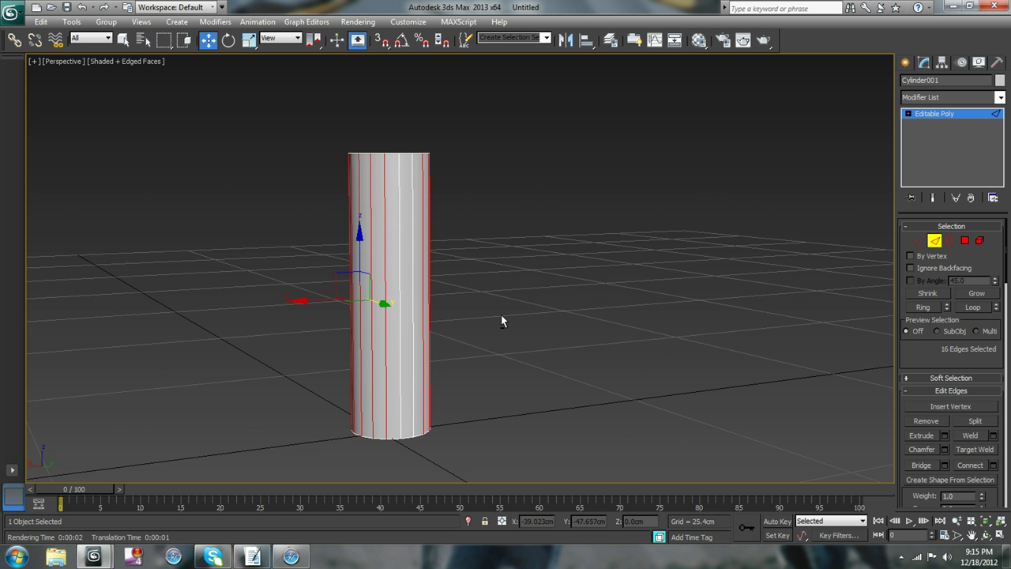
alt+middle_drag(630, 303, 449, 340)
click(508, 310)
Select one vertical edge on the front of the cylinder and expand the selection to its complete edge ring
scroll(453, 352, up, 3)
scroll(506, 349, down, 3)
scroll(436, 328, up, 3)
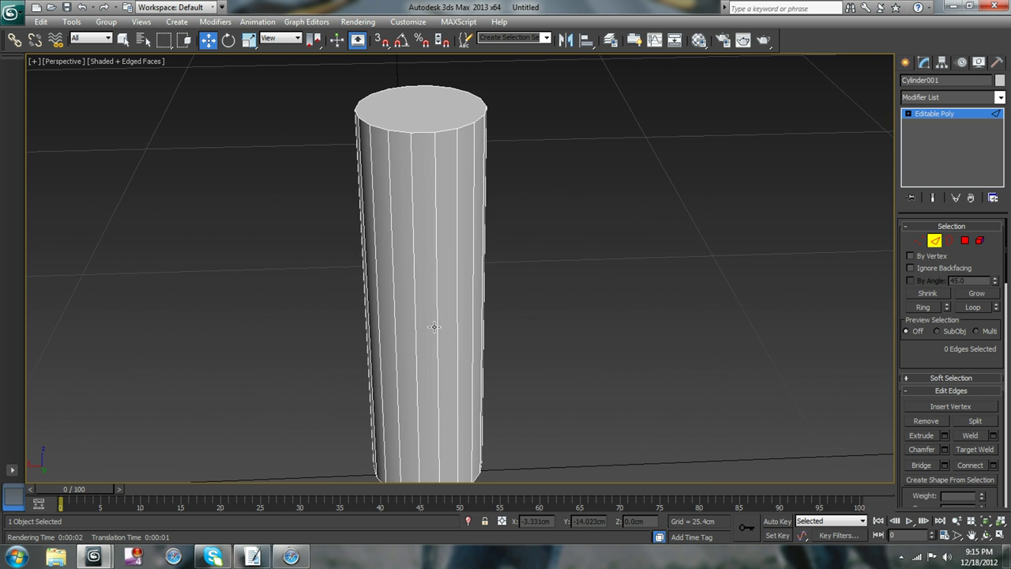
alt+middle_drag(410, 304, 365, 259)
drag(621, 330, 623, 332)
alt+middle_drag(622, 332, 666, 369)
click(560, 343)
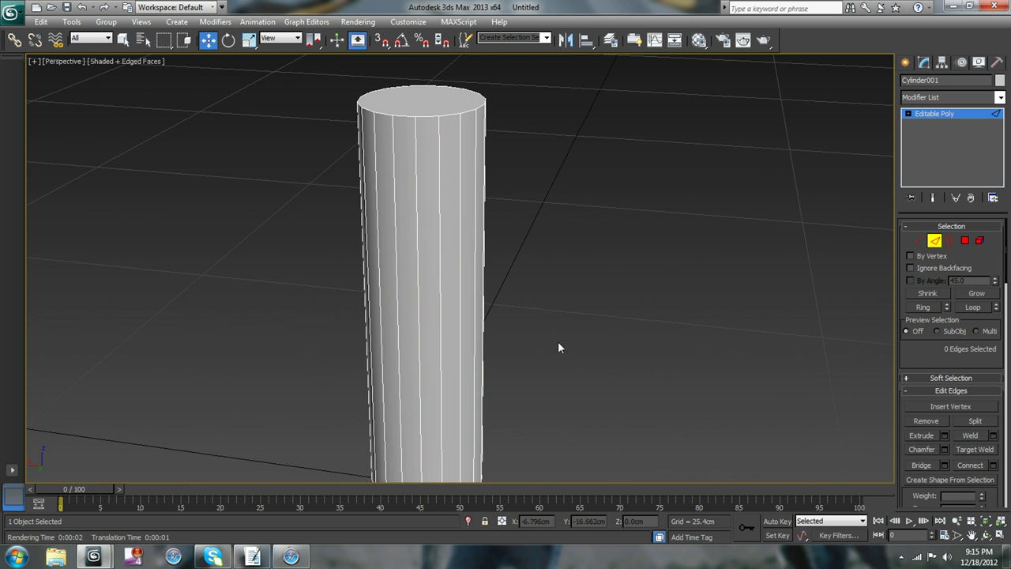
middle_drag(558, 341, 567, 301)
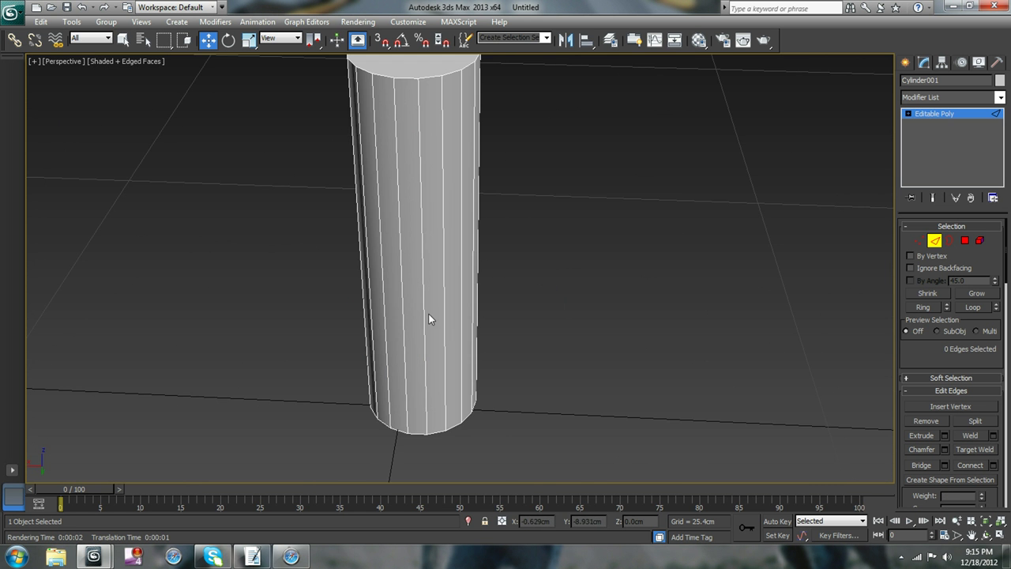
click(424, 267)
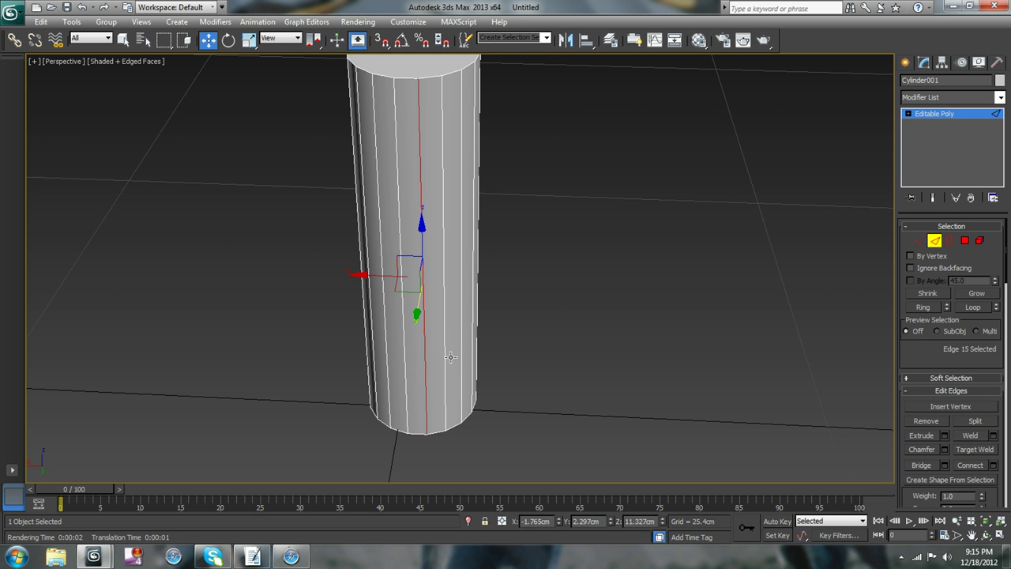
key(alt+r)
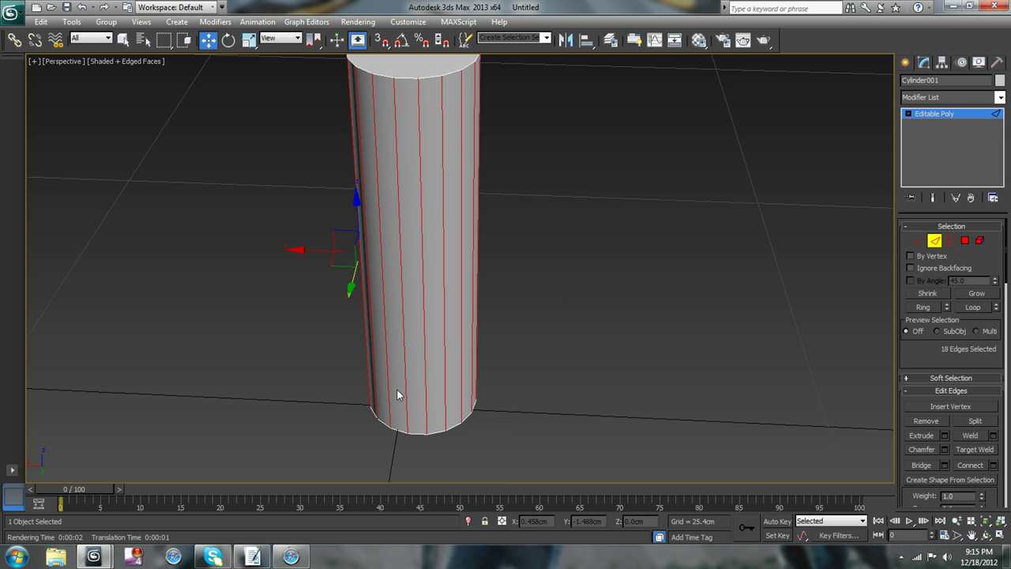
alt+middle_drag(436, 310, 466, 346)
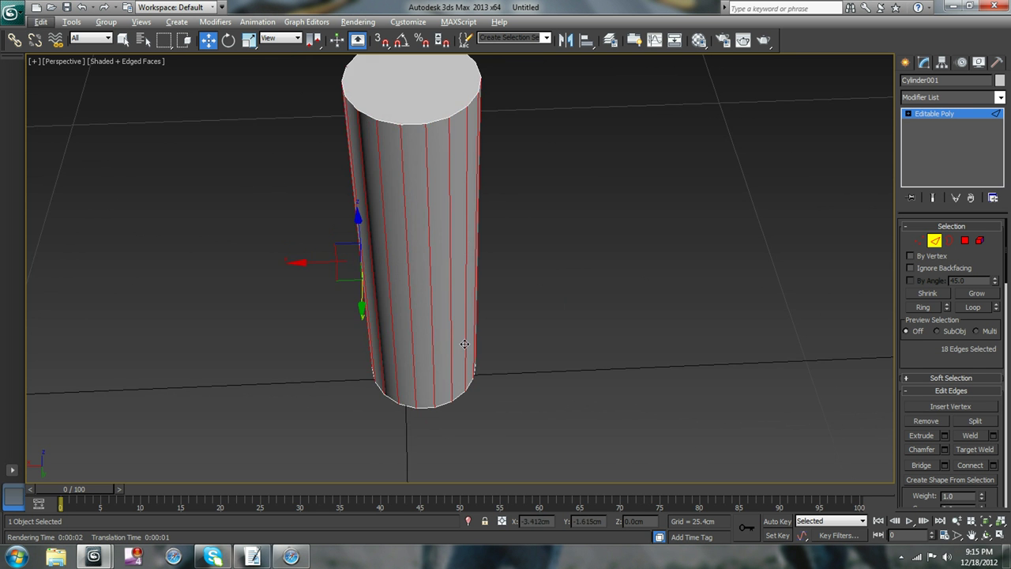
middle_drag(466, 248, 517, 392)
Select individual edges along the front of the top cap's rim one after another, and clear the selection
click(470, 277)
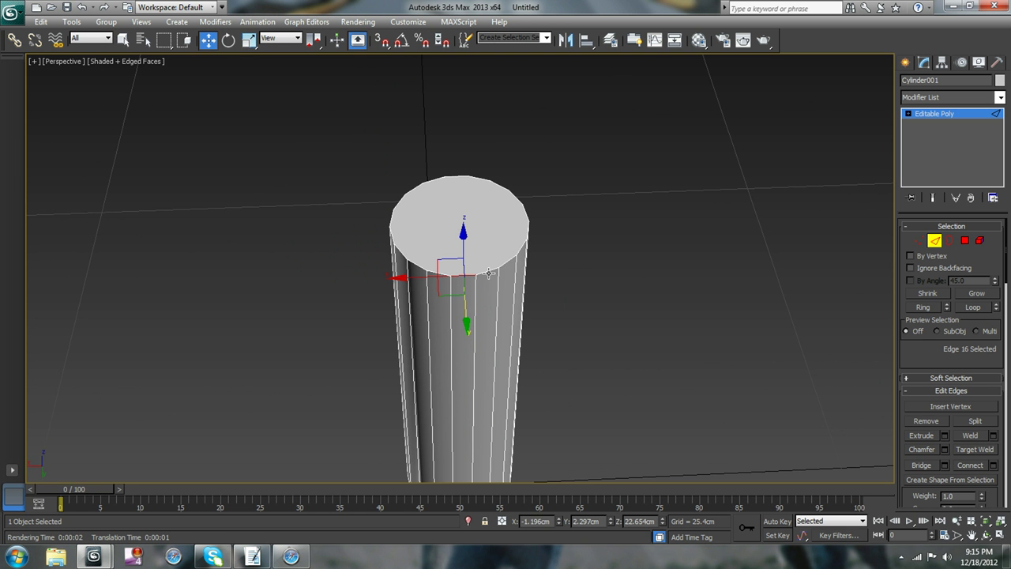
click(470, 278)
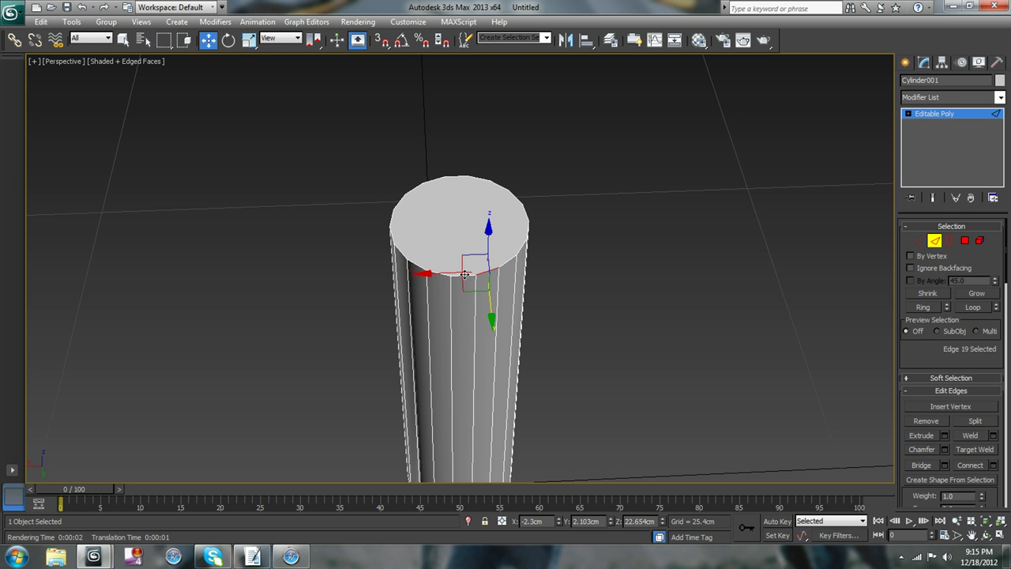
click(510, 262)
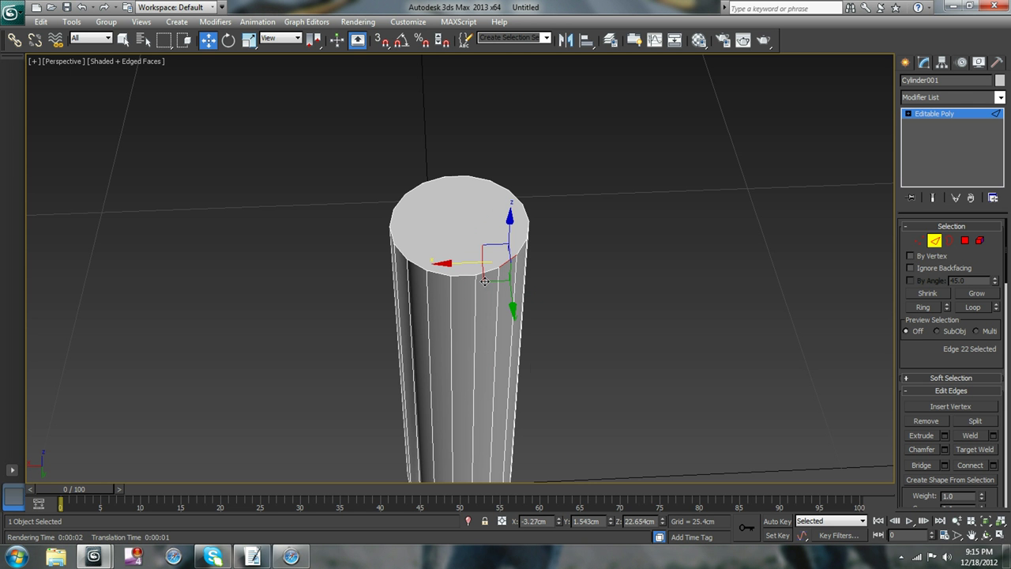
click(425, 257)
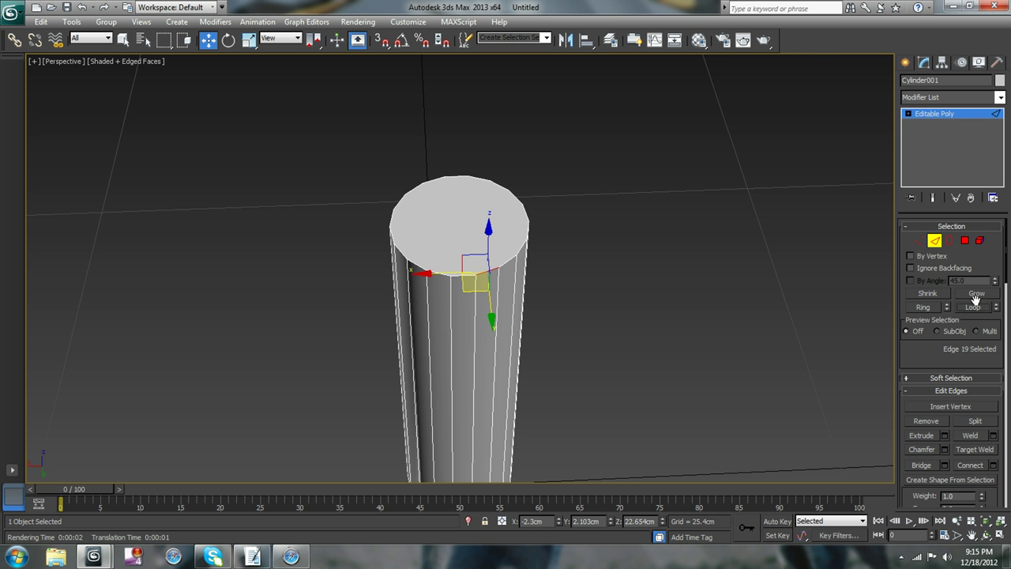
click(639, 322)
Examine the cylinder's vertical edges and top cap from several angles and distances
alt+middle_drag(624, 347, 676, 448)
scroll(502, 170, down, 4)
scroll(613, 404, up, 3)
scroll(589, 477, down, 5)
scroll(497, 285, up, 5)
alt+middle_drag(496, 285, 520, 316)
scroll(487, 228, down, 5)
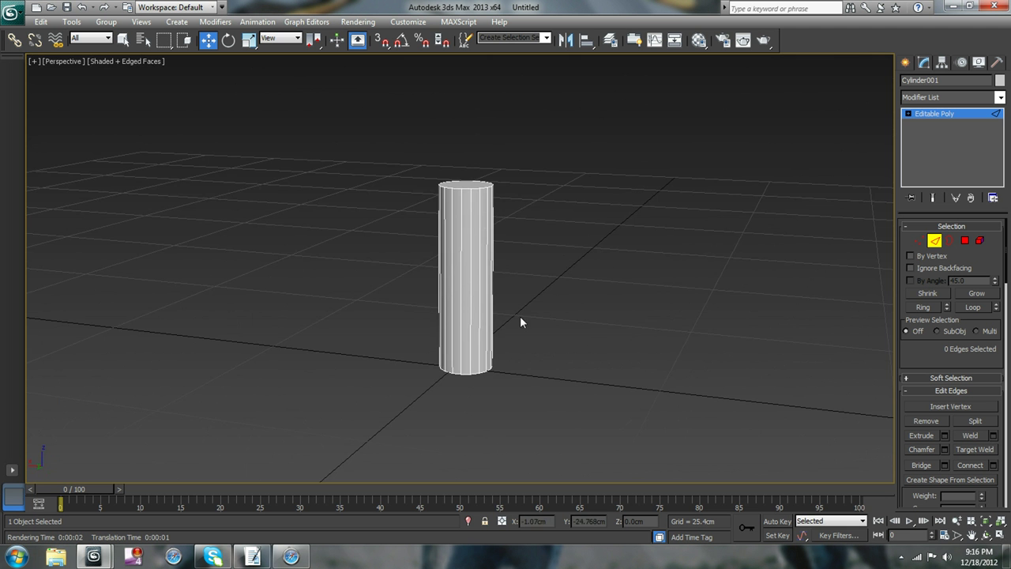
scroll(472, 294, up, 4)
alt+middle_drag(421, 296, 447, 296)
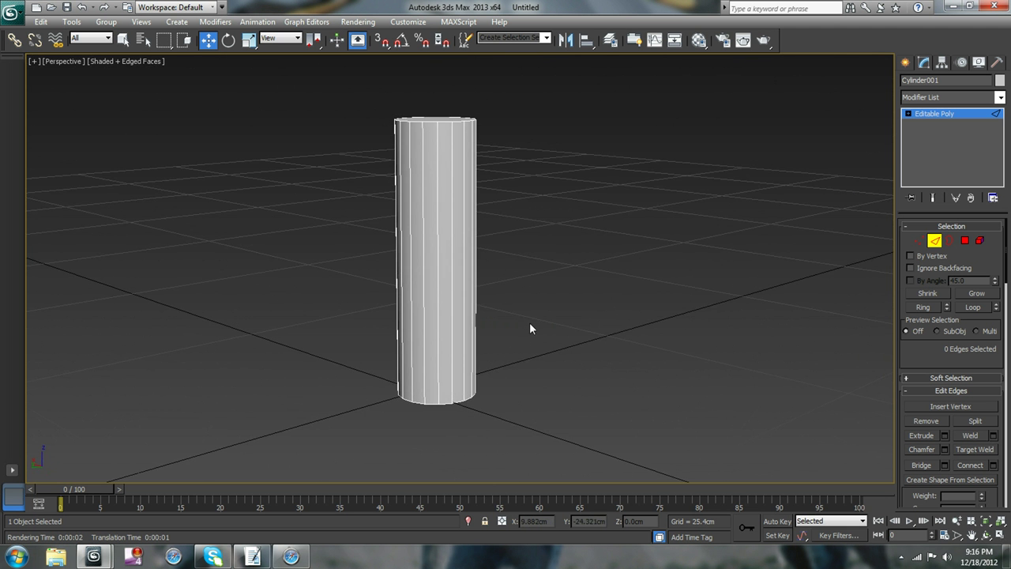
scroll(508, 312, up, 4)
alt+middle_drag(508, 312, 459, 345)
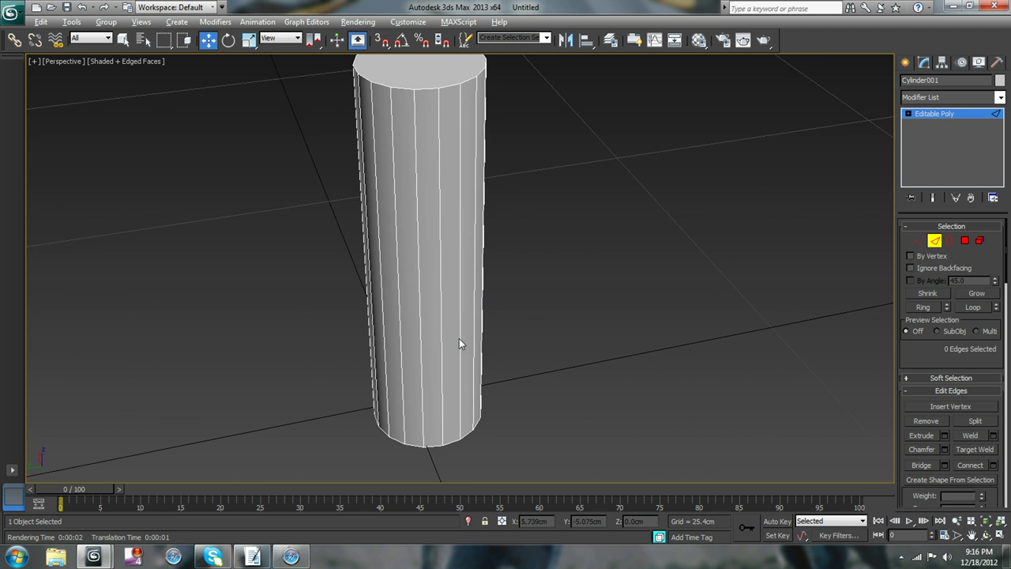
Leave edge sub-object editing and return to the whole-object level of the Editable Poly cylinder
click(933, 244)
alt+middle_drag(681, 238, 675, 248)
scroll(671, 260, down, 3)
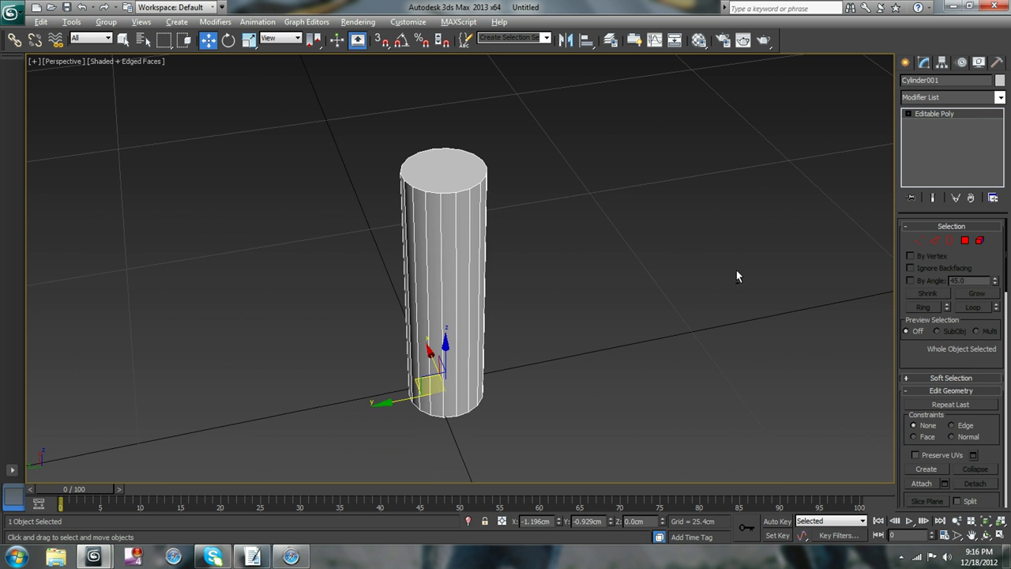
scroll(736, 271, up, 2)
alt+middle_drag(489, 278, 723, 239)
middle_drag(630, 345, 527, 259)
scroll(657, 257, down, 2)
scroll(527, 258, up, 2)
scroll(262, 540, down, 2)
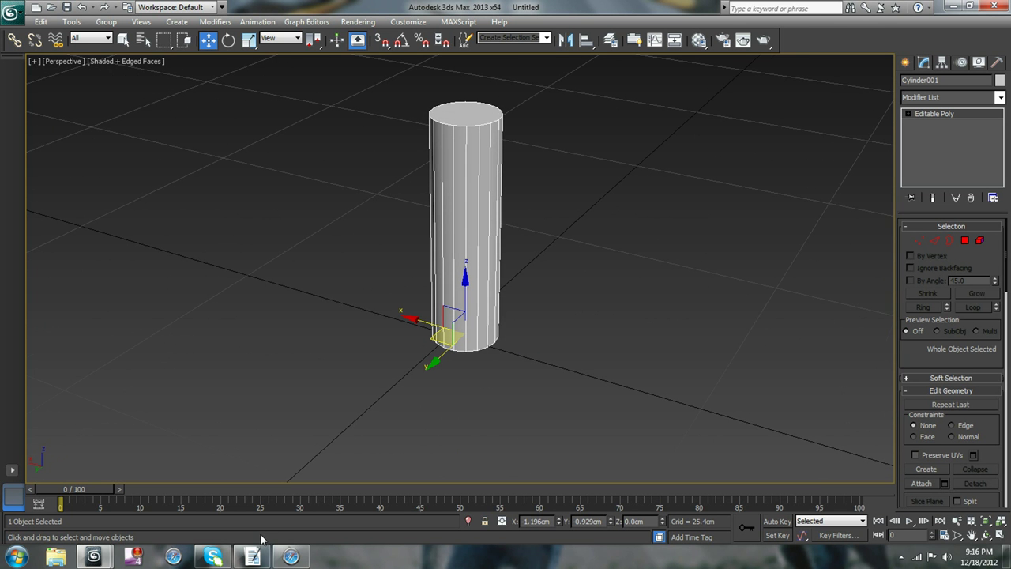